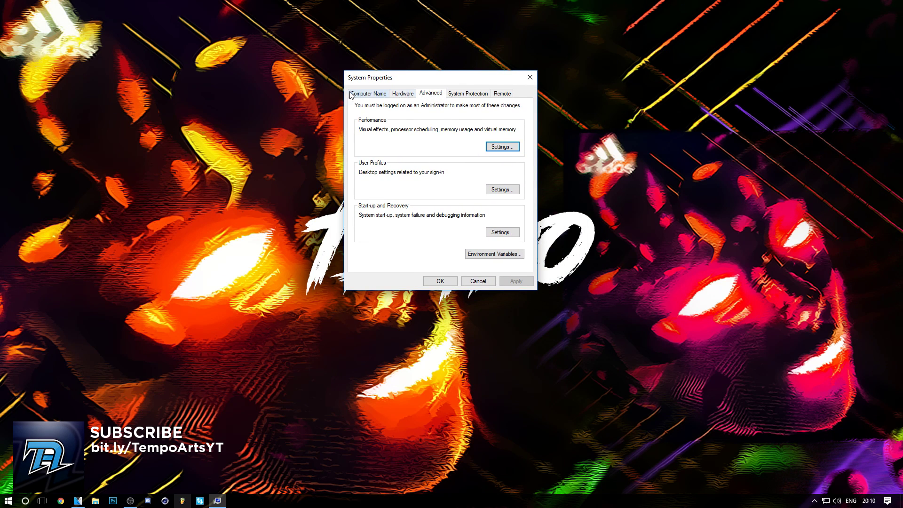
Open the Virtual Memory dialog from the Advanced tab of Performance Options
{"action": "left_click", "coordinate": [355, 95]}
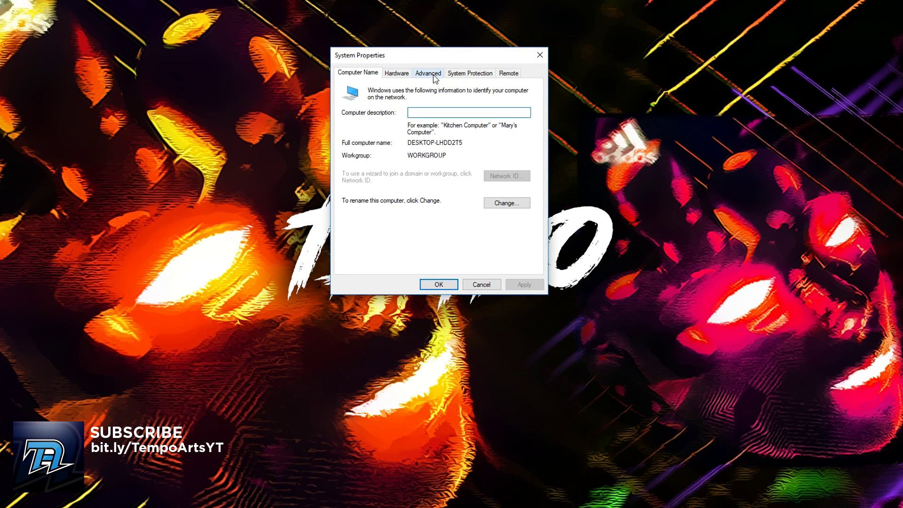
{"action": "left_click", "coordinate": [428, 73]}
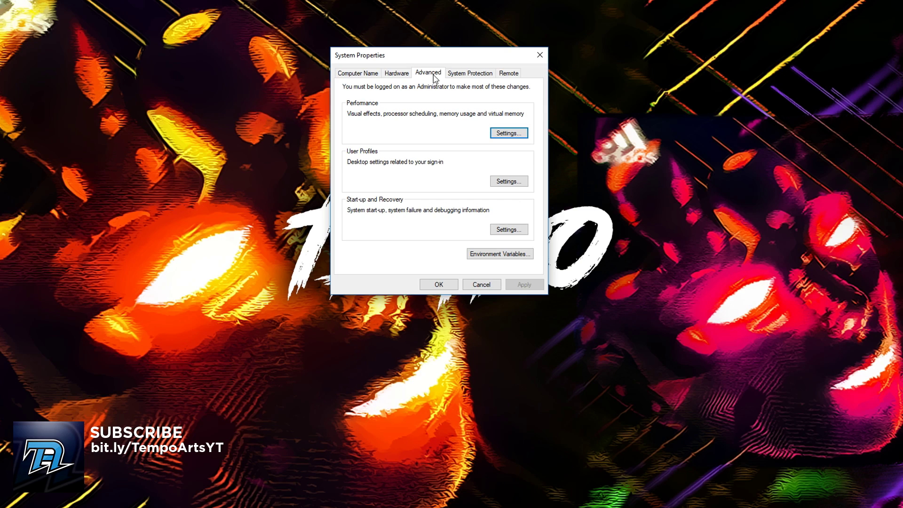
{"action": "left_click", "coordinate": [507, 132]}
{"action": "left_click_drag", "start_coordinate": [446, 99], "coordinate": [434, 42]}
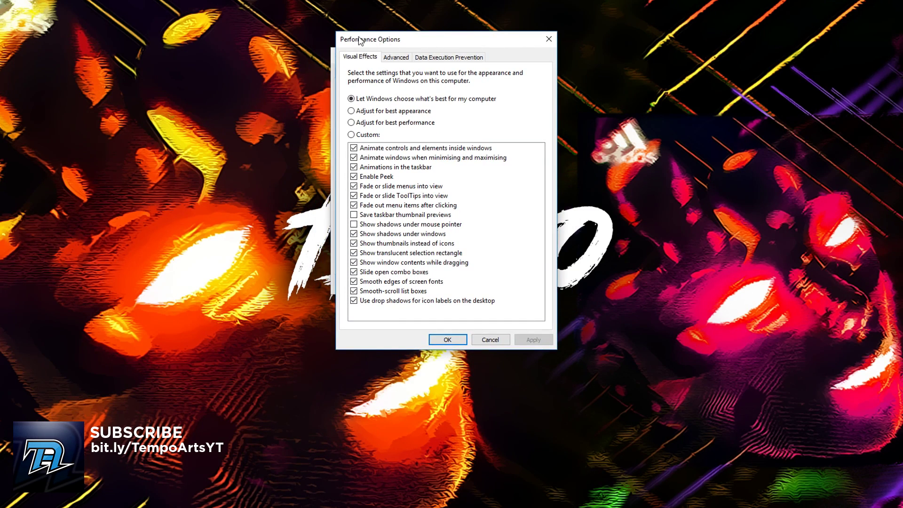
{"action": "left_click", "coordinate": [398, 59]}
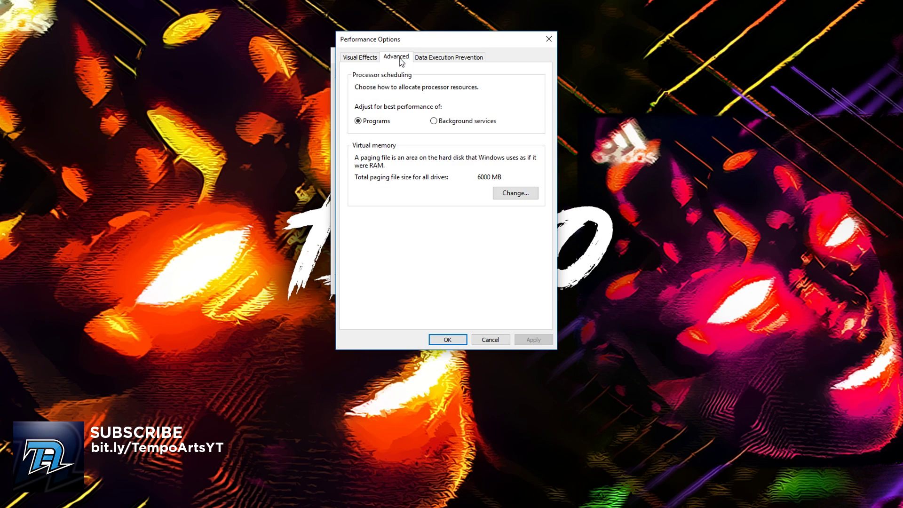
{"action": "left_click", "coordinate": [507, 198]}
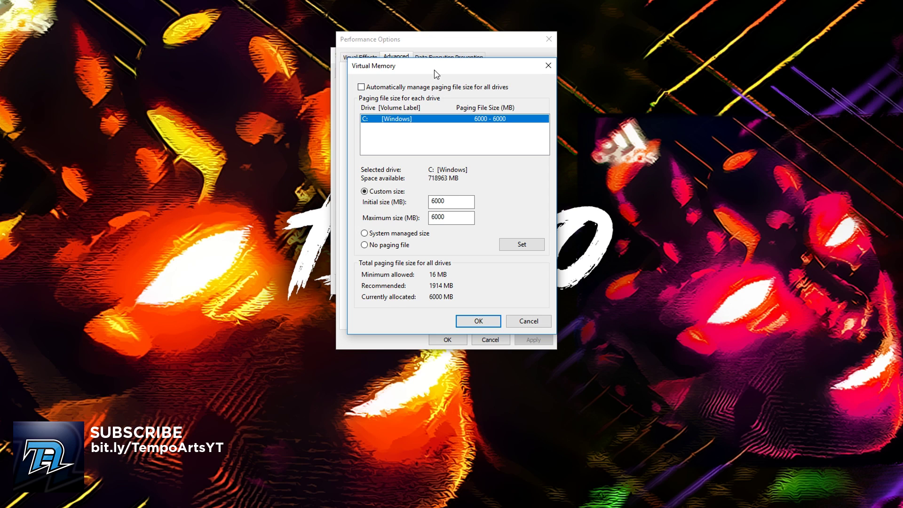
Toggle 'Automatically manage paging file size' on and back off, leaving it unchecked
{"action": "left_click_drag", "start_coordinate": [435, 75], "coordinate": [413, 26]}
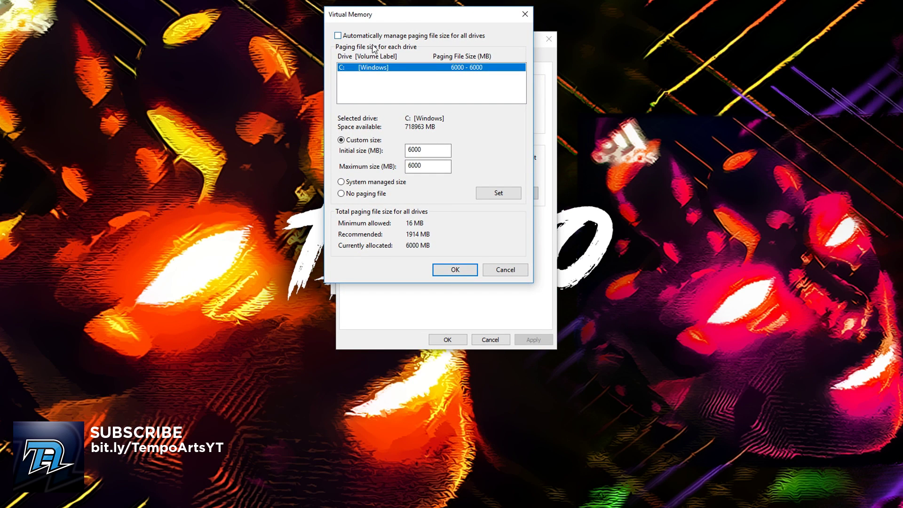
{"action": "left_click", "coordinate": [353, 37]}
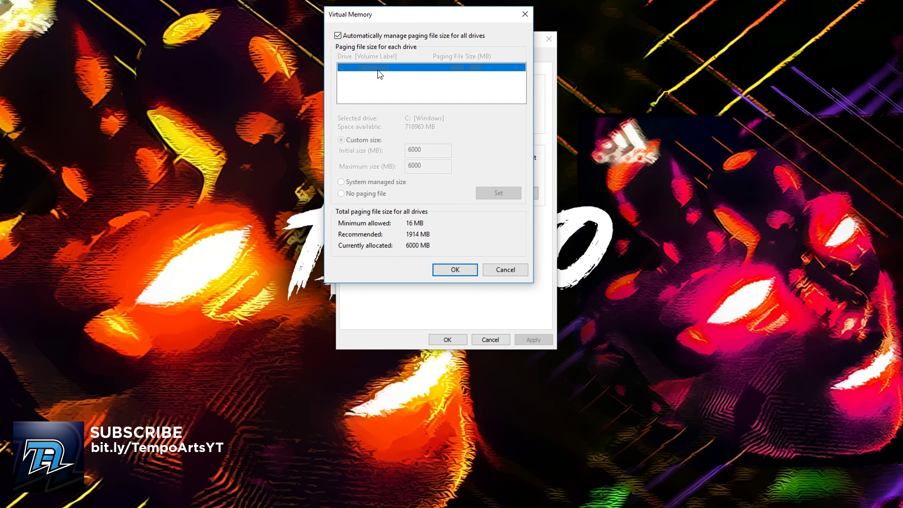
{"action": "left_click", "coordinate": [338, 36]}
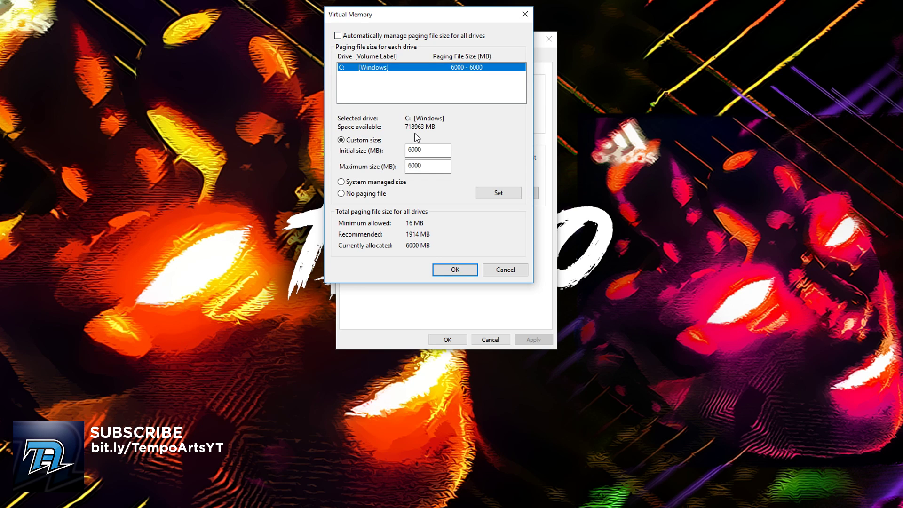
Select the 6000 MB initial size value, then close Virtual Memory with OK
{"action": "left_click", "coordinate": [368, 145]}
{"action": "key", "text": "Tab"}
{"action": "left_click", "coordinate": [438, 156]}
{"action": "double_click", "coordinate": [419, 152]}
{"action": "left_click", "coordinate": [467, 273]}
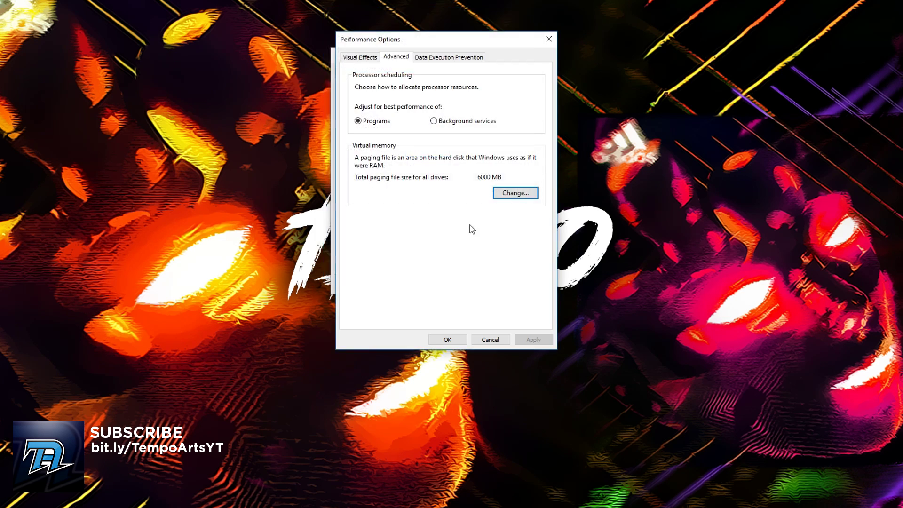
Reopen the Virtual Memory dialog from Performance Options
{"action": "left_click_drag", "start_coordinate": [445, 39], "coordinate": [438, 30]}
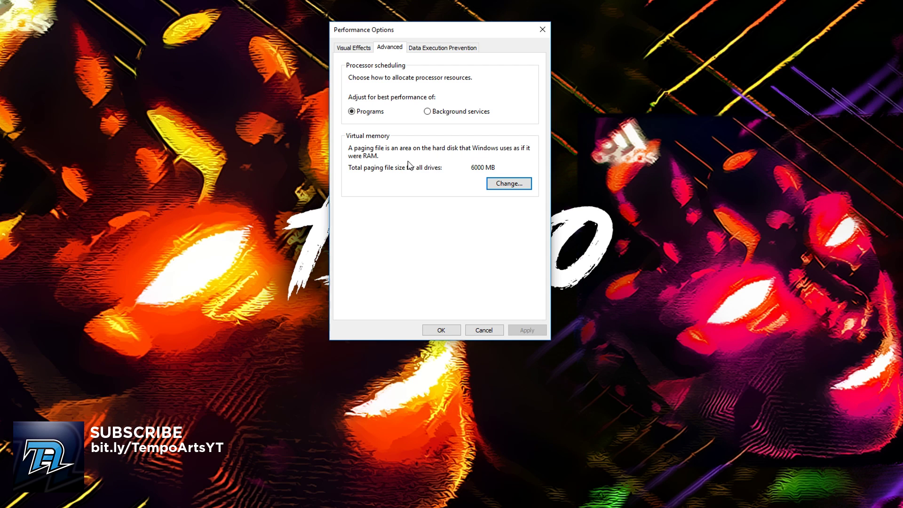
{"action": "left_click_drag", "start_coordinate": [437, 31], "coordinate": [437, 18]}
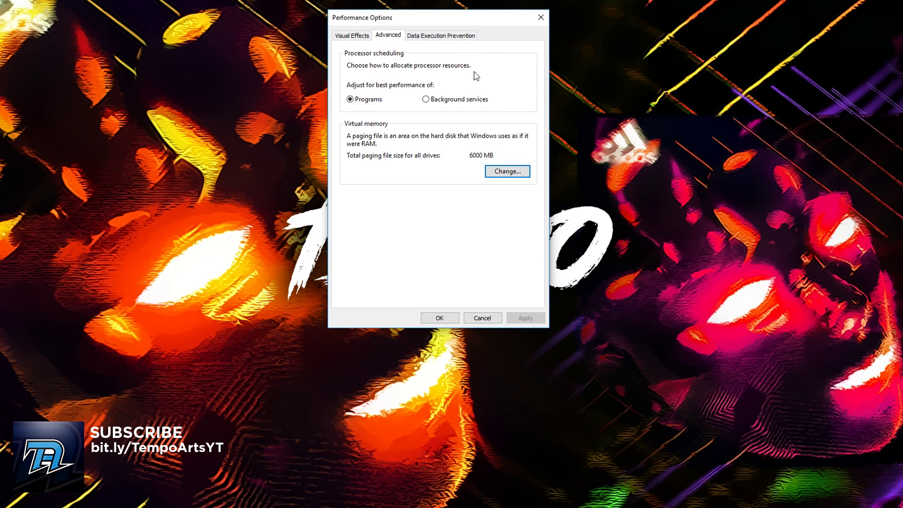
{"action": "left_click", "coordinate": [510, 176]}
{"action": "left_click_drag", "start_coordinate": [429, 48], "coordinate": [412, 8]}
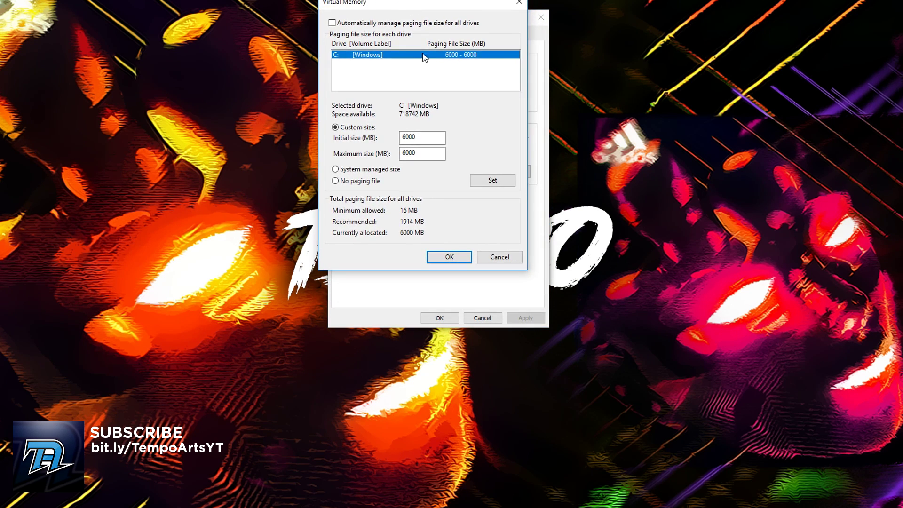
Enter 6000 MB as both the Initial size and Maximum size
{"action": "double_click", "coordinate": [416, 137]}
{"action": "type", "text": "1914"}
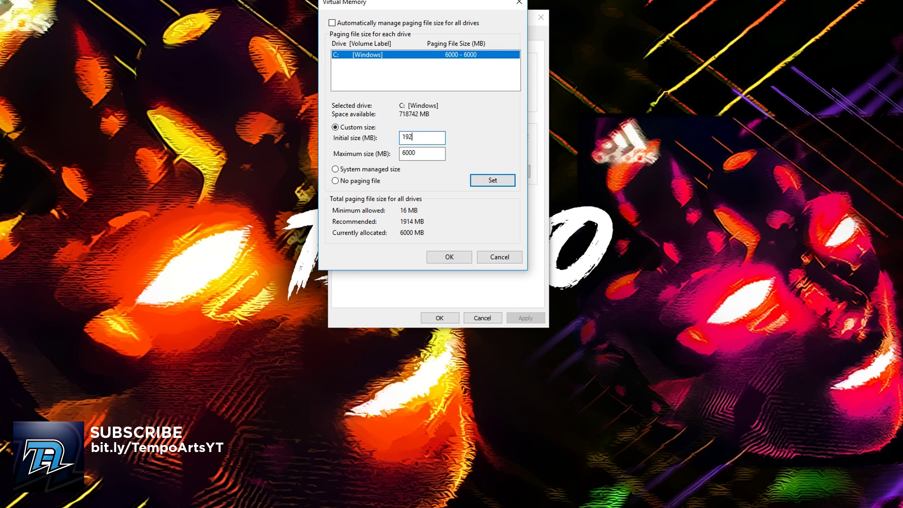
{"action": "key", "text": "Tab"}
{"action": "type", "text": "1911"}
{"action": "type", "text": "4"}
{"action": "key", "text": "shift+Tab"}
{"action": "type", "text": "15"}
{"action": "key", "text": "Tab"}
{"action": "type", "text": "1679"}
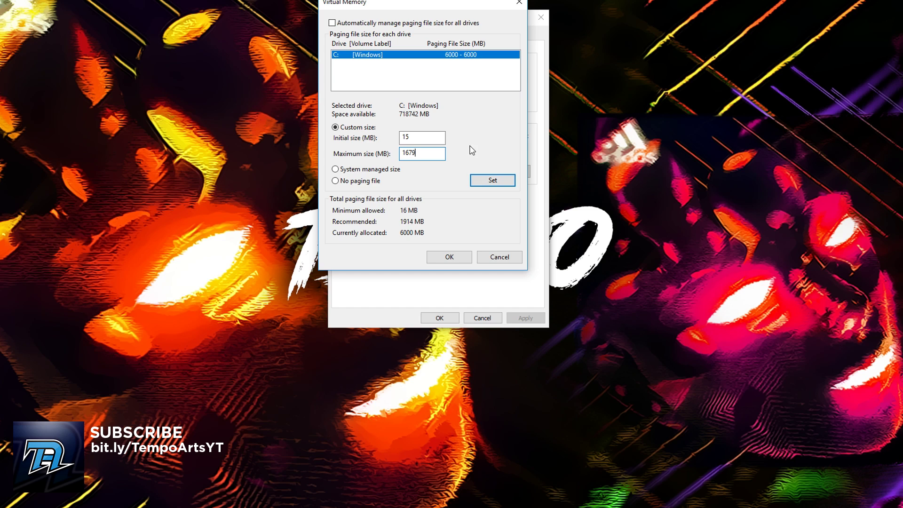
{"action": "key", "text": "ctrl+a"}
{"action": "key", "text": "shift+Tab"}
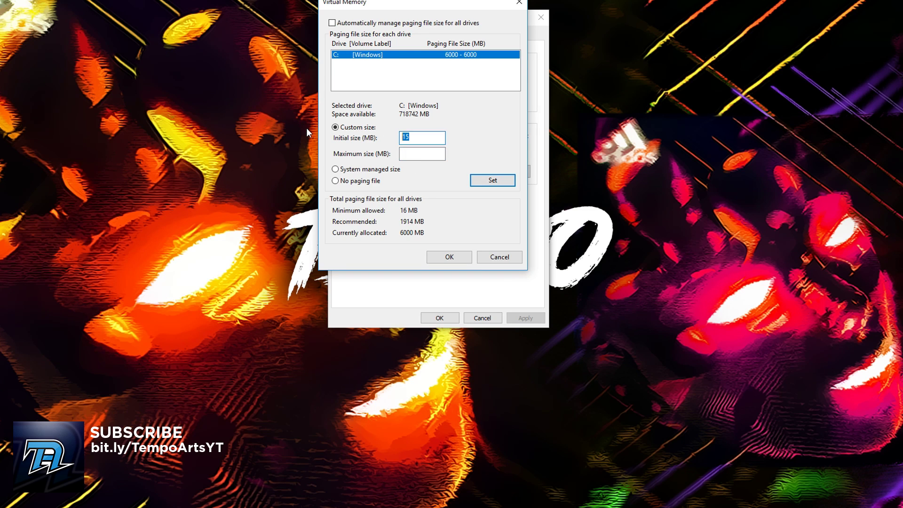
{"action": "key", "text": "BackSpace"}
{"action": "type", "text": "6000"}
{"action": "key", "text": "Tab"}
{"action": "type", "text": "60"}
{"action": "double_click", "coordinate": [414, 138]}
{"action": "key", "text": "Tab"}
{"action": "double_click", "coordinate": [414, 138]}
{"action": "key", "text": "Tab"}
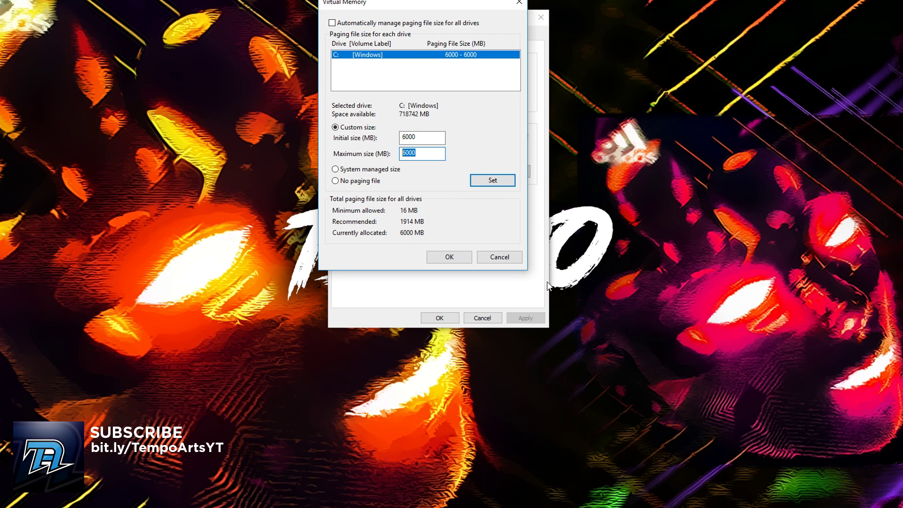
Make C:'s Initial and Maximum size 6110 MB, apply with Set, and confirm with OK
{"action": "left_click", "coordinate": [484, 181]}
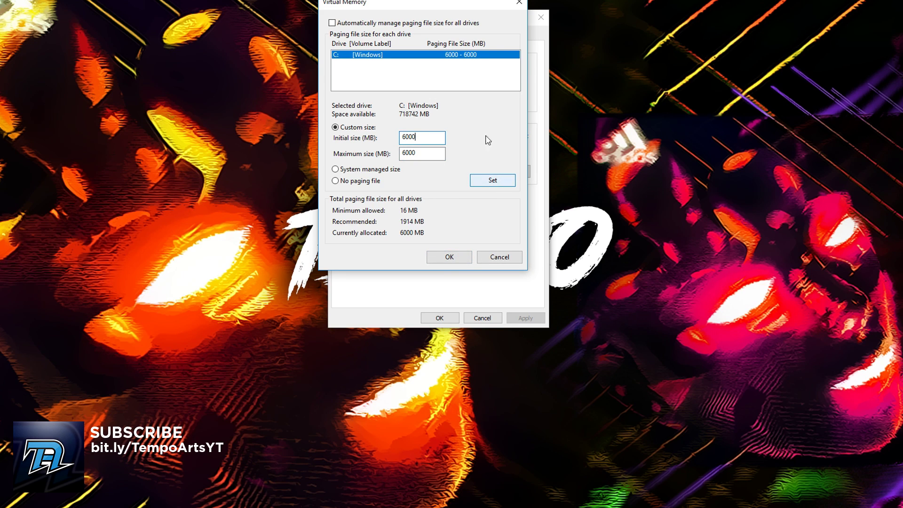
{"action": "double_click", "coordinate": [419, 140]}
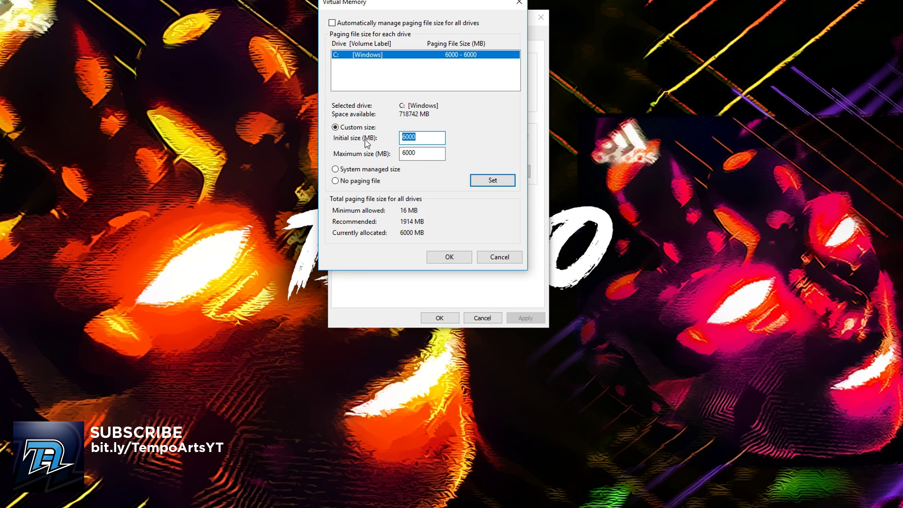
{"action": "type", "text": "611"}
{"action": "key", "text": "BackSpace"}
{"action": "key", "text": "BackSpace"}
{"action": "type", "text": "0"}
{"action": "double_click", "coordinate": [427, 154]}
{"action": "type", "text": "611"}
{"action": "left_click", "coordinate": [484, 181]}
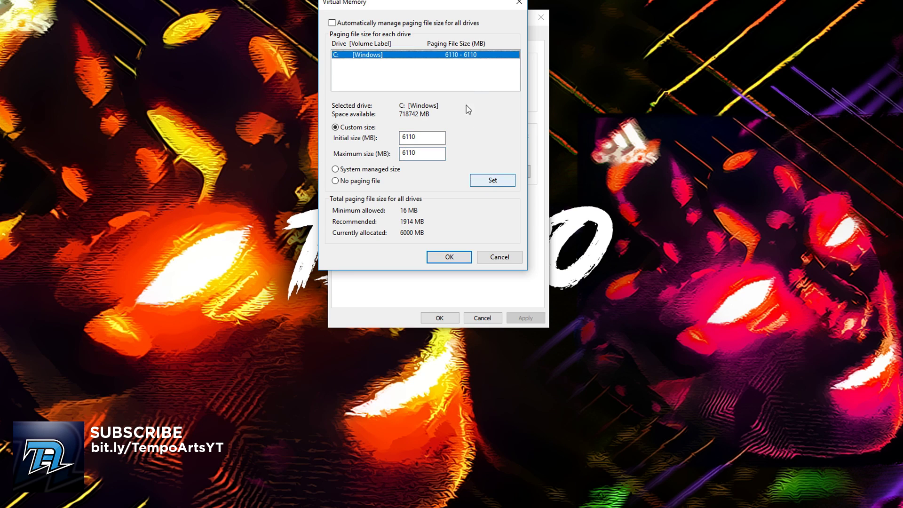
{"action": "left_click", "coordinate": [441, 258]}
Move the Performance Options window aside and close it with OK
{"action": "mouse_move", "coordinate": [436, 21]}
{"action": "left_mouse_down"}
{"action": "mouse_move", "coordinate": [442, 15]}
{"action": "mouse_move", "coordinate": [419, 18]}
{"action": "left_mouse_up"}
{"action": "left_click", "coordinate": [428, 308]}
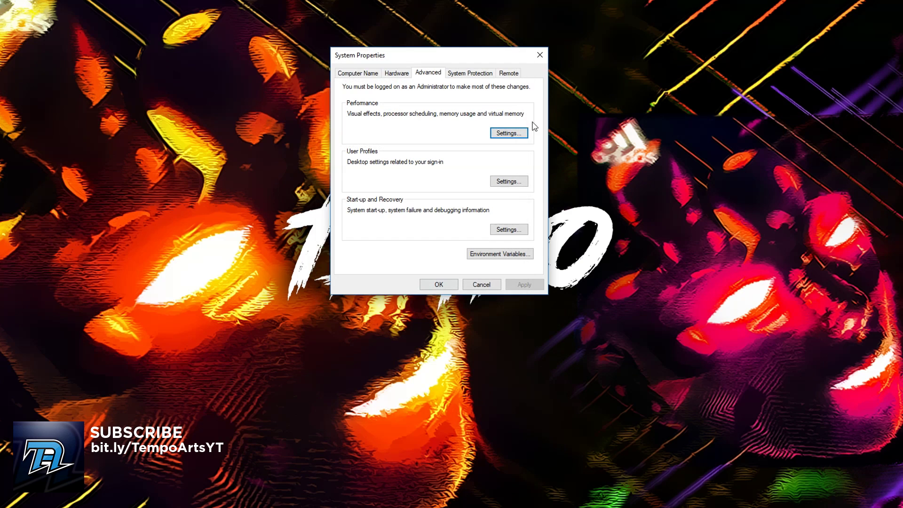